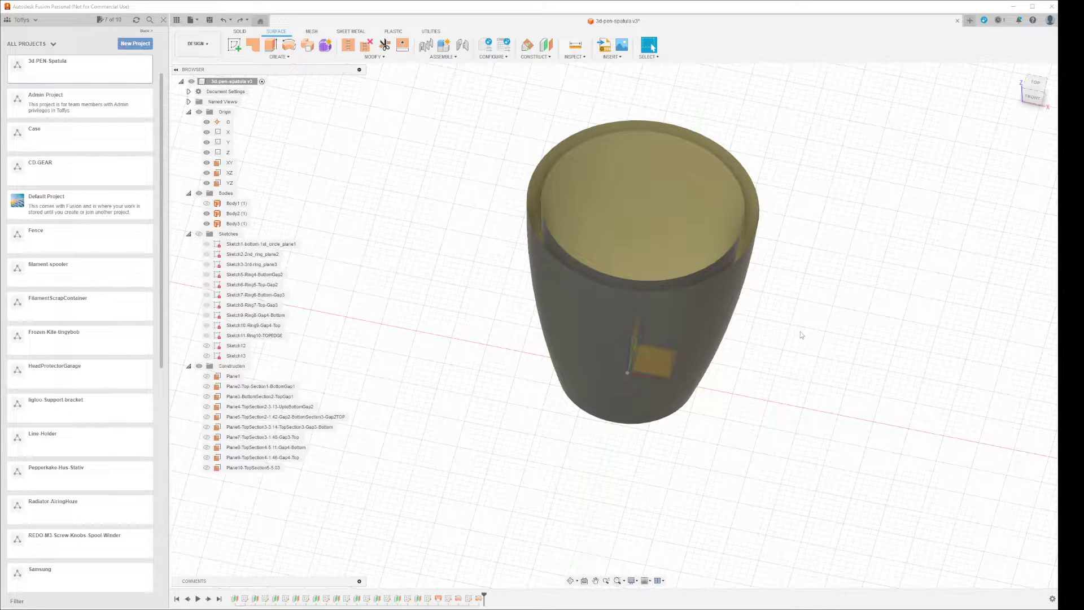
- Orbit around the cup with the sketches shown, then hide them to inspect gaps between the shells
click(199, 234)
shift+middle_drag(361, 308, 364, 309)
key(Escape)
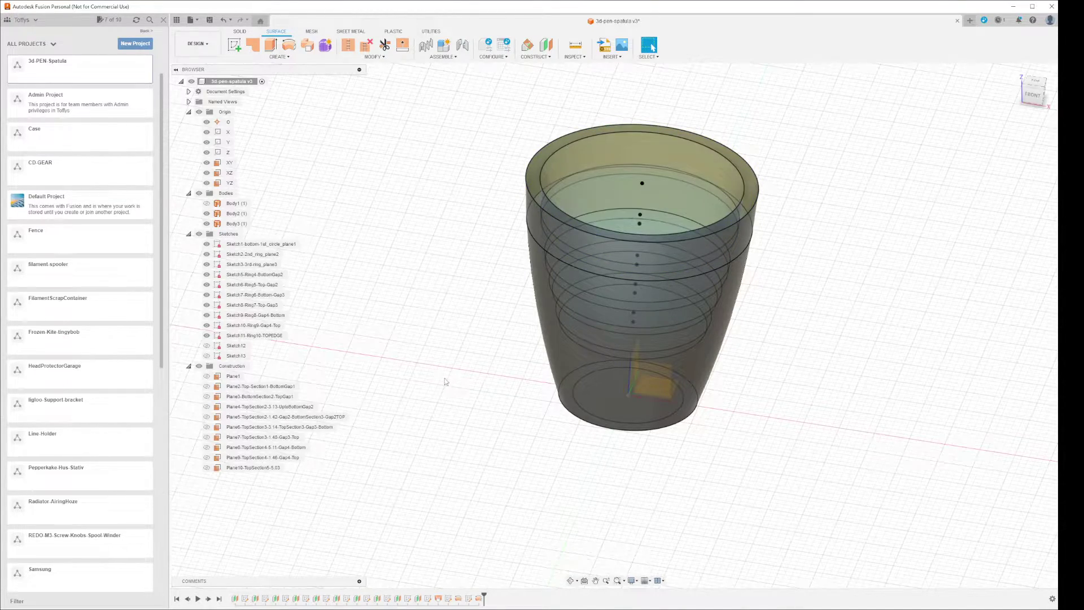
shift+middle_drag(445, 381, 450, 329)
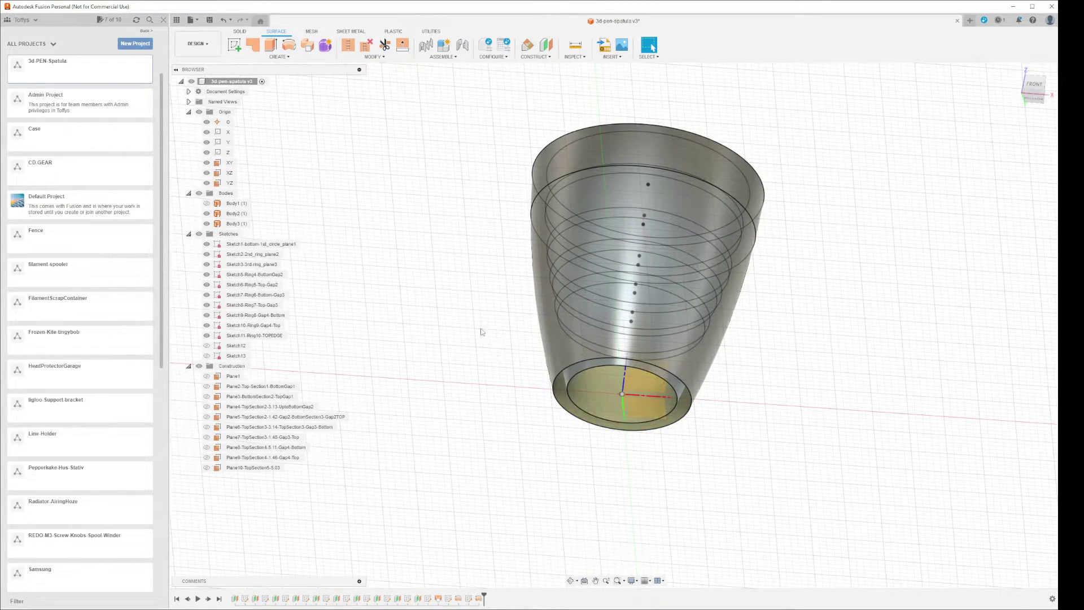
shift+middle_drag(481, 331, 442, 281)
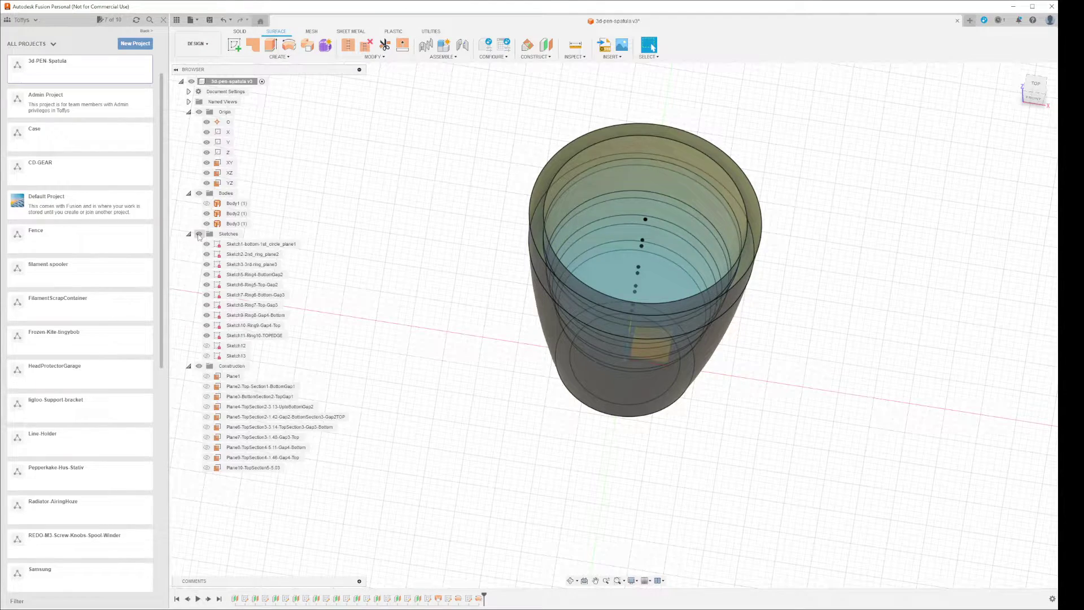
click(199, 234)
shift+middle_drag(434, 282, 431, 259)
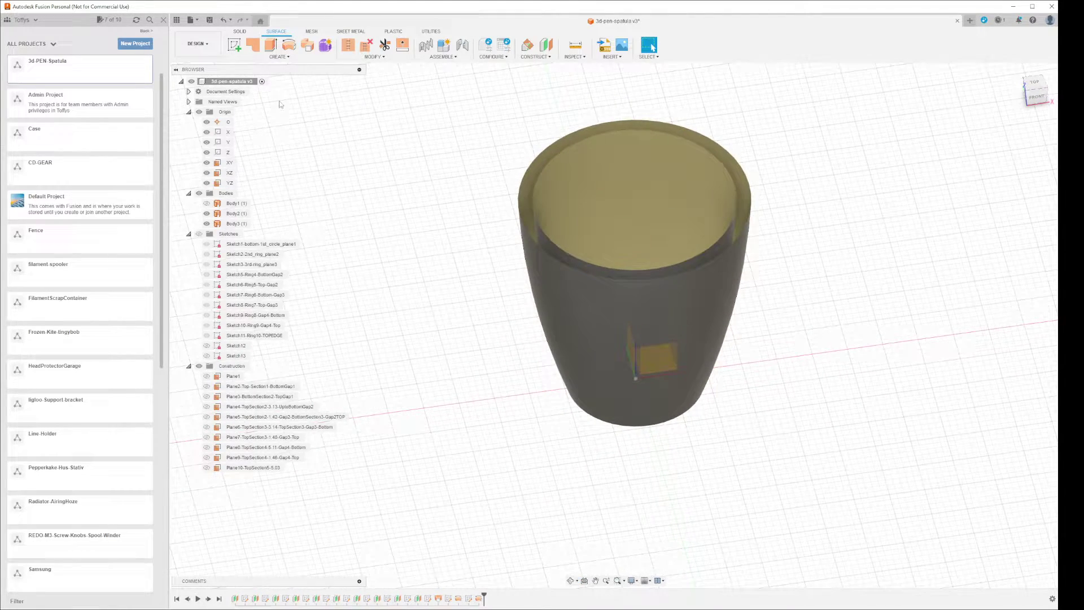
- Try patching the top rim from the inner and outer rim edges, then cancel the patch
click(252, 45)
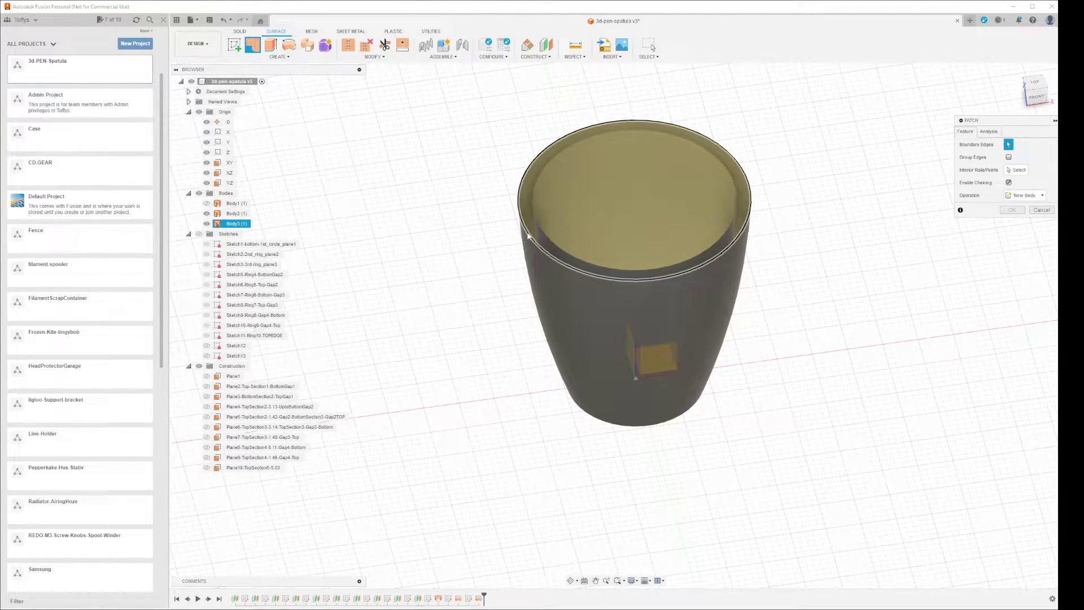
click(523, 219)
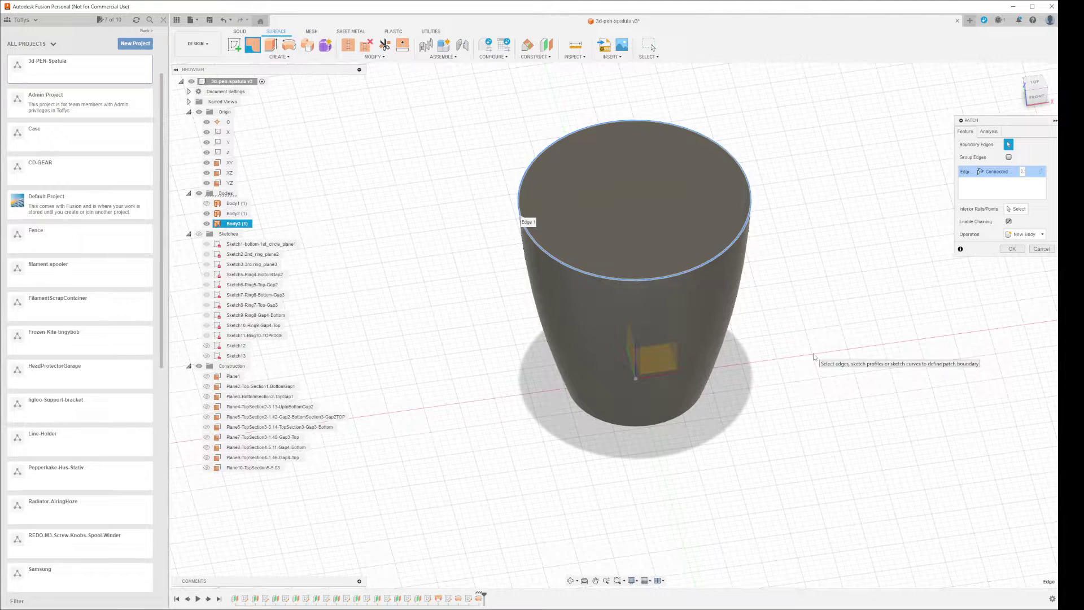
click(1042, 248)
click(556, 244)
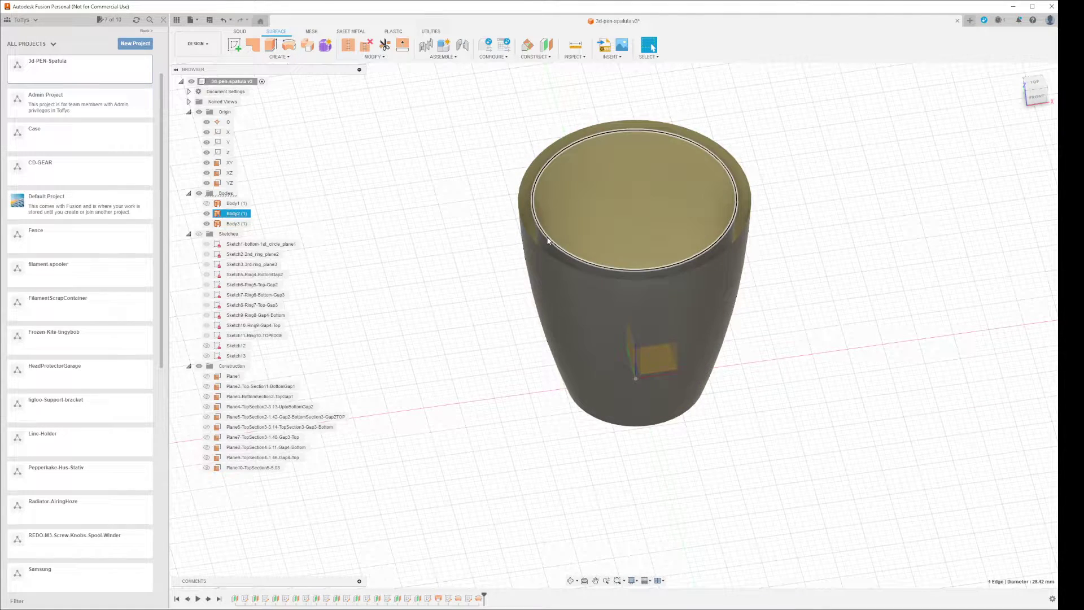
shift+click(552, 237)
key(Return)
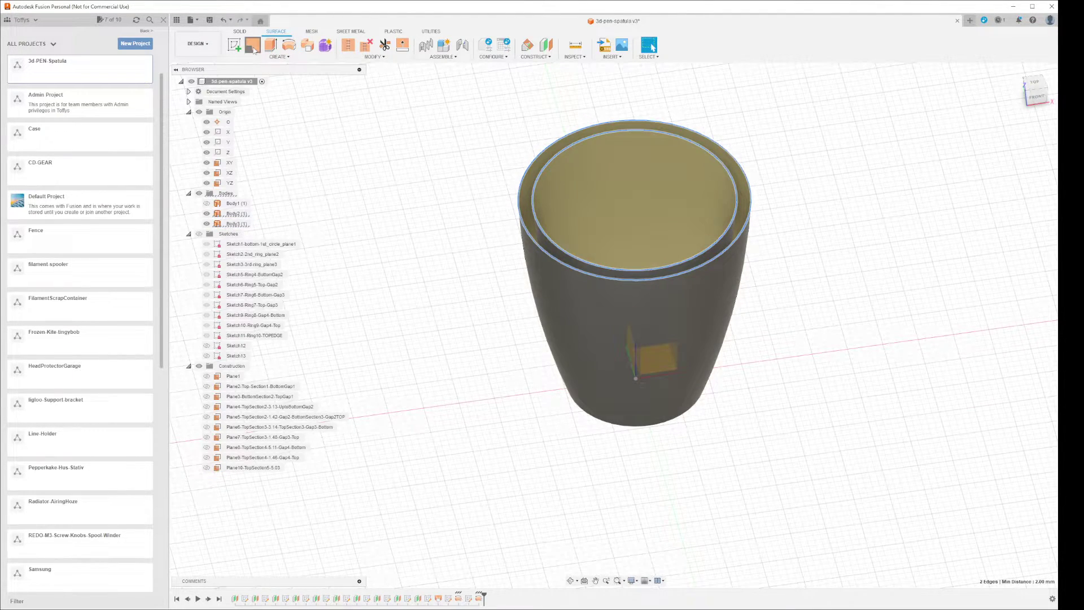
shift+middle_drag(385, 298, 446, 328)
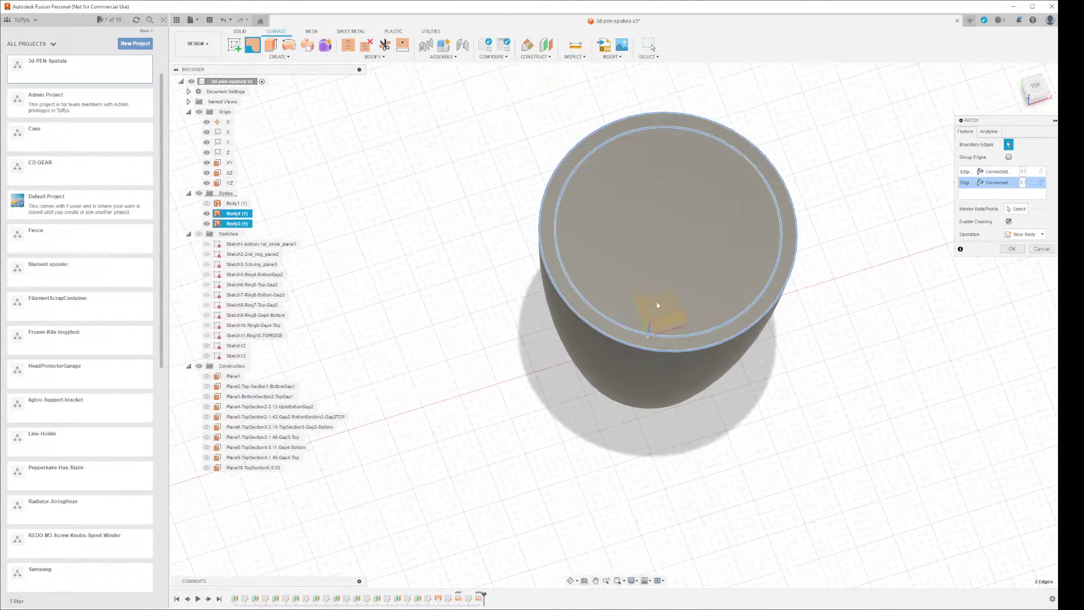
click(1033, 249)
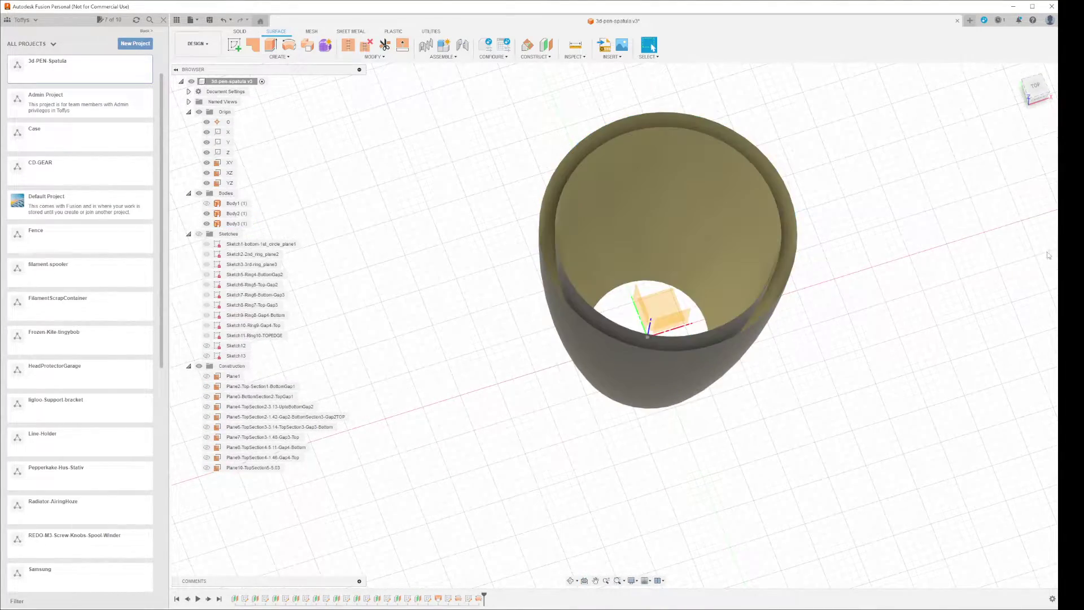
- Select both the outer and inner top rim edges from an angled view
click(778, 266)
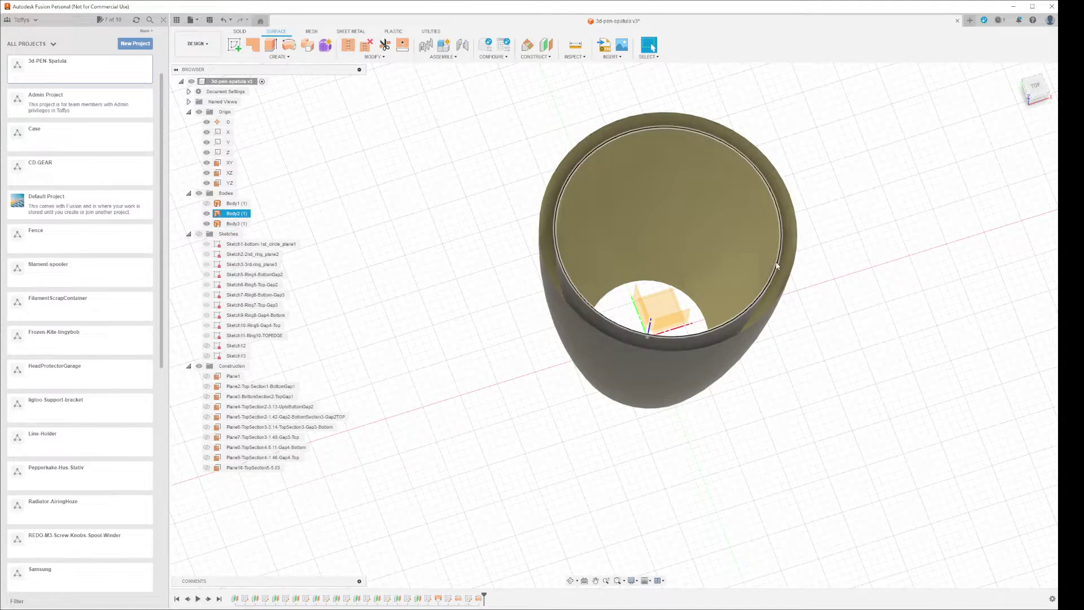
click(808, 292)
shift+middle_drag(805, 341, 726, 307)
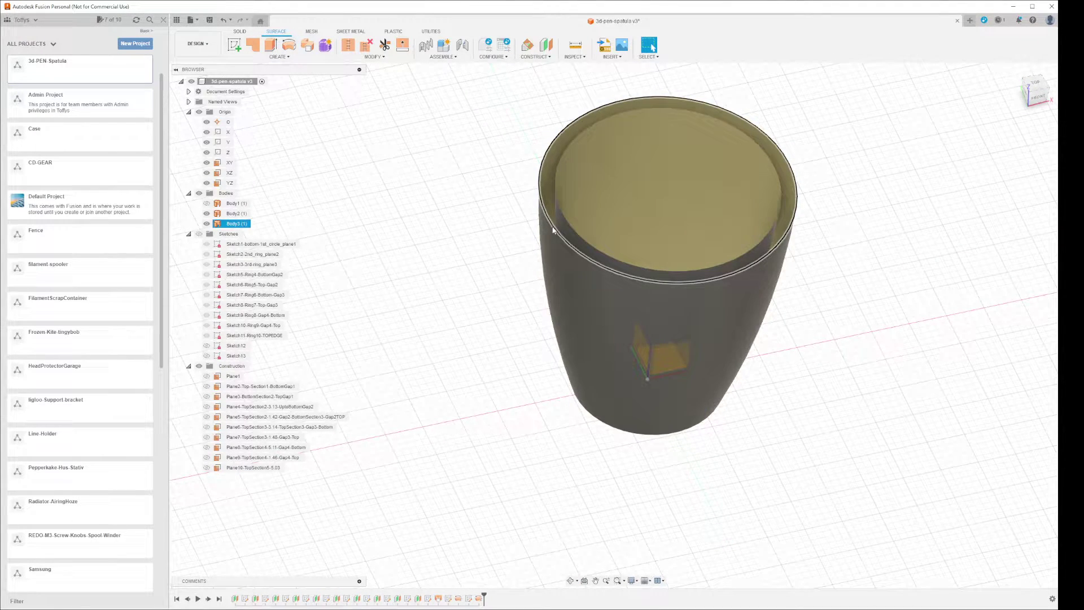
click(552, 226)
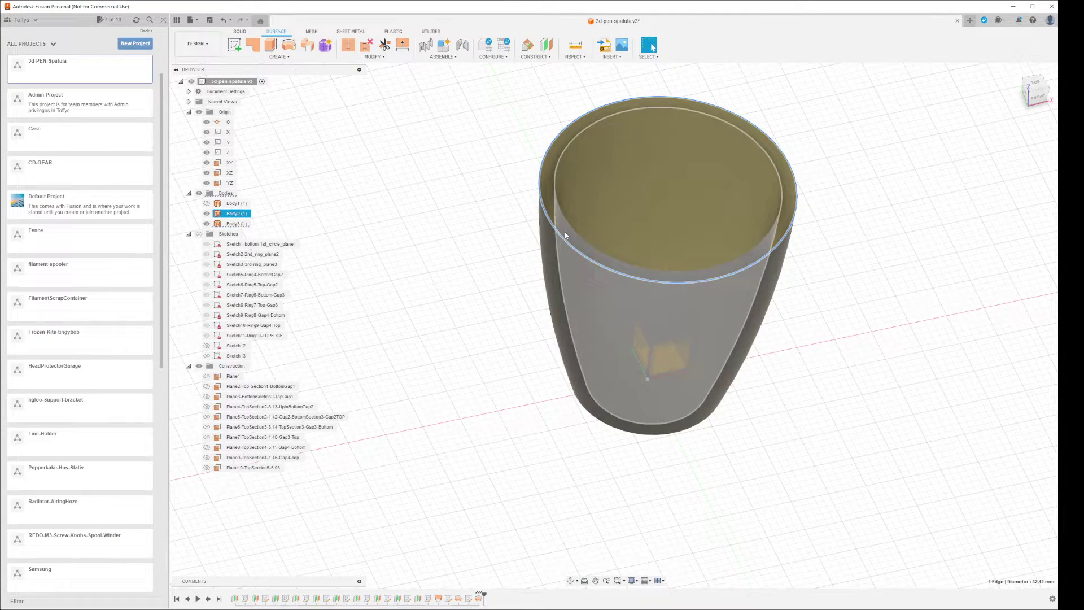
ctrl+click(570, 224)
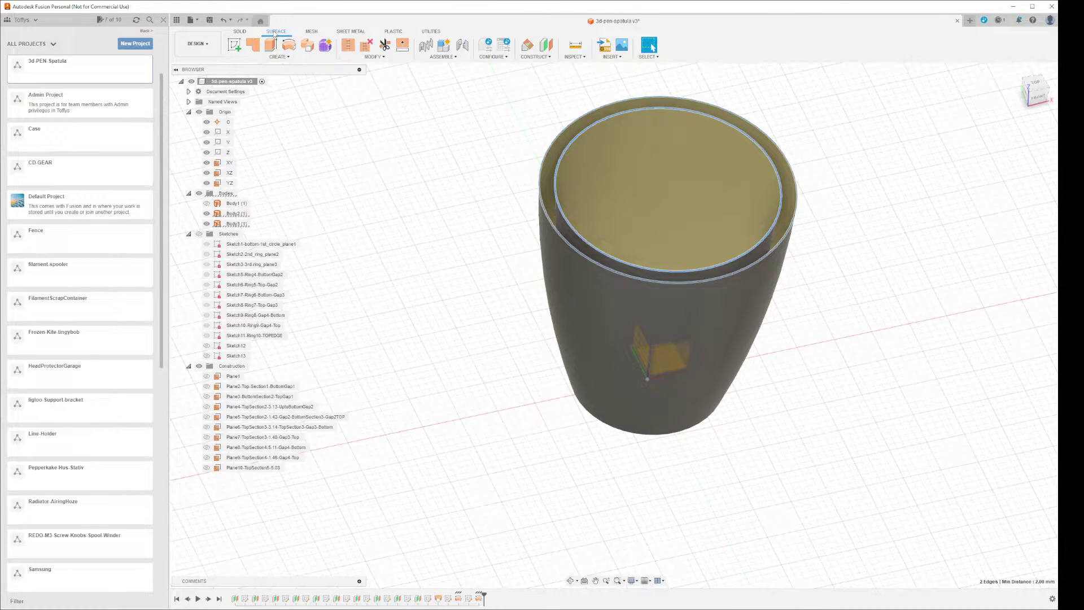
- Loft a ring between the selected inner and outer top rim edges
click(279, 56)
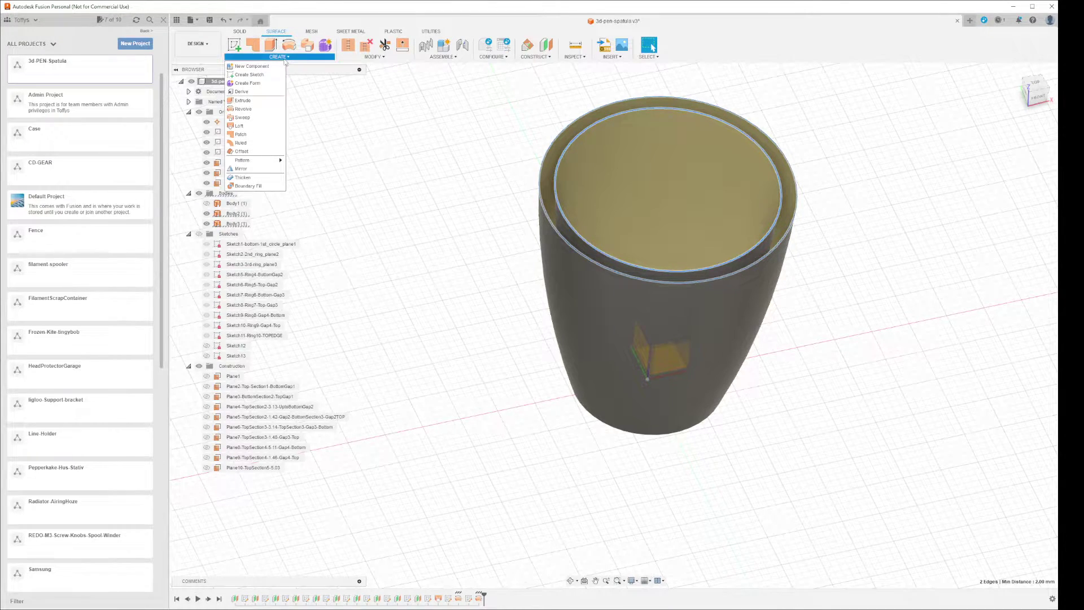
click(245, 127)
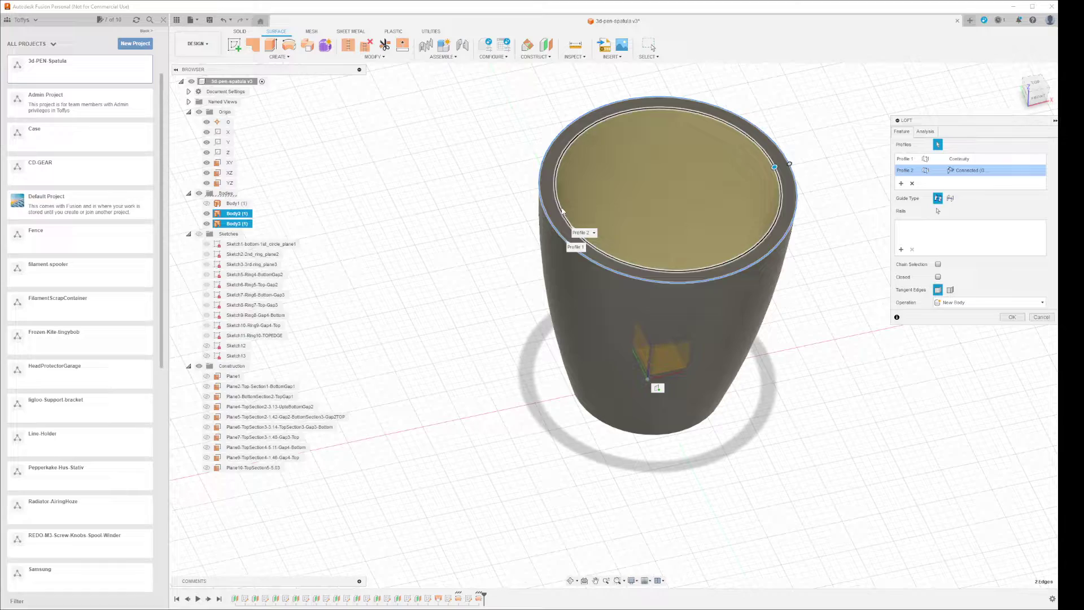
click(1011, 317)
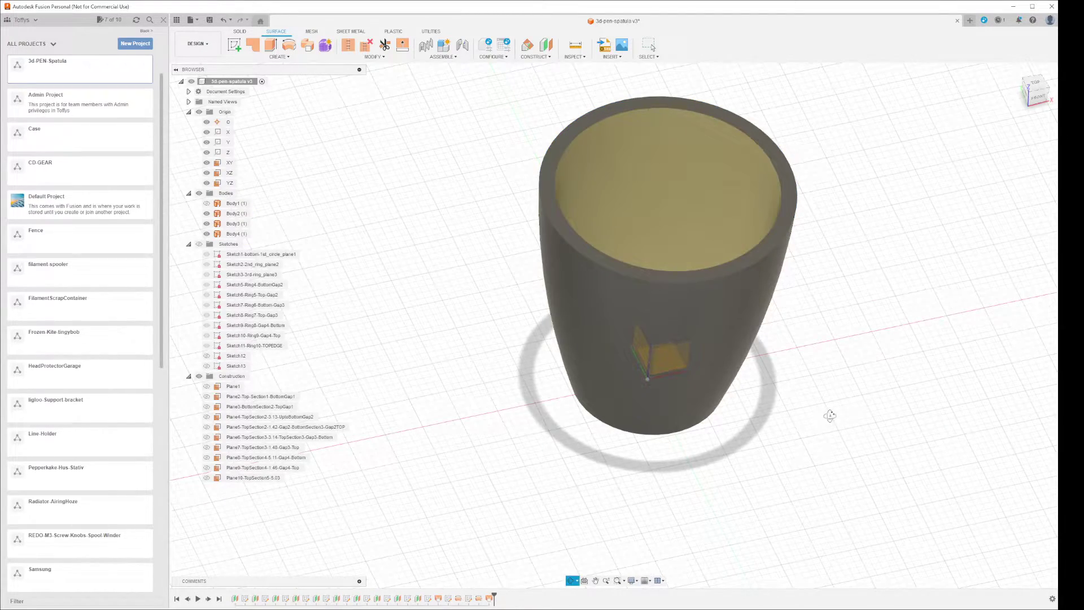
- Orbit underneath the cup and select the inner and outer bottom rim edges
shift+middle_drag(830, 416, 711, 373)
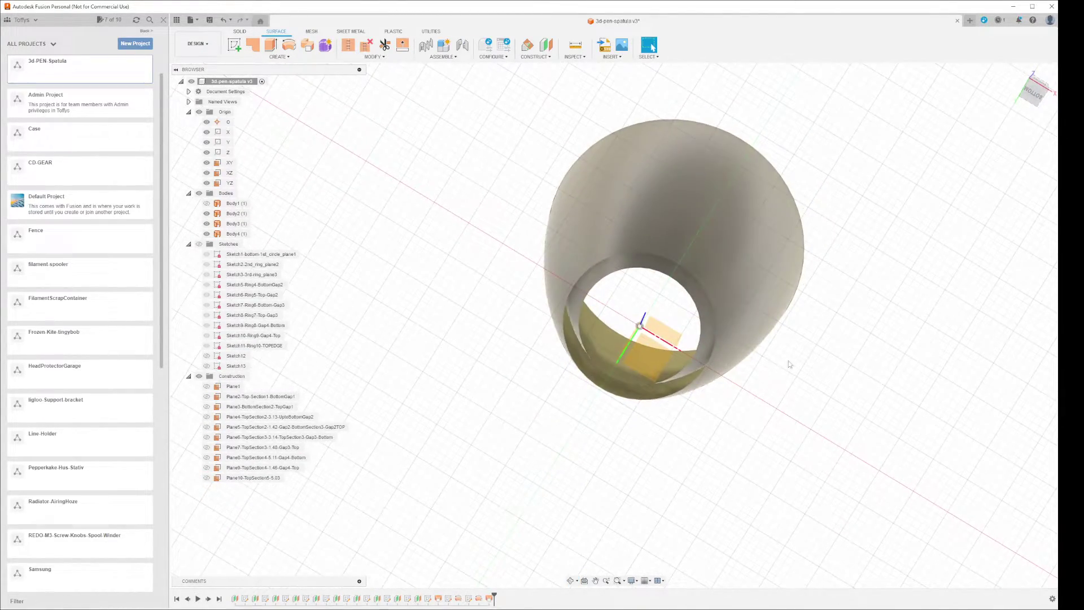
click(690, 380)
ctrl+click(685, 372)
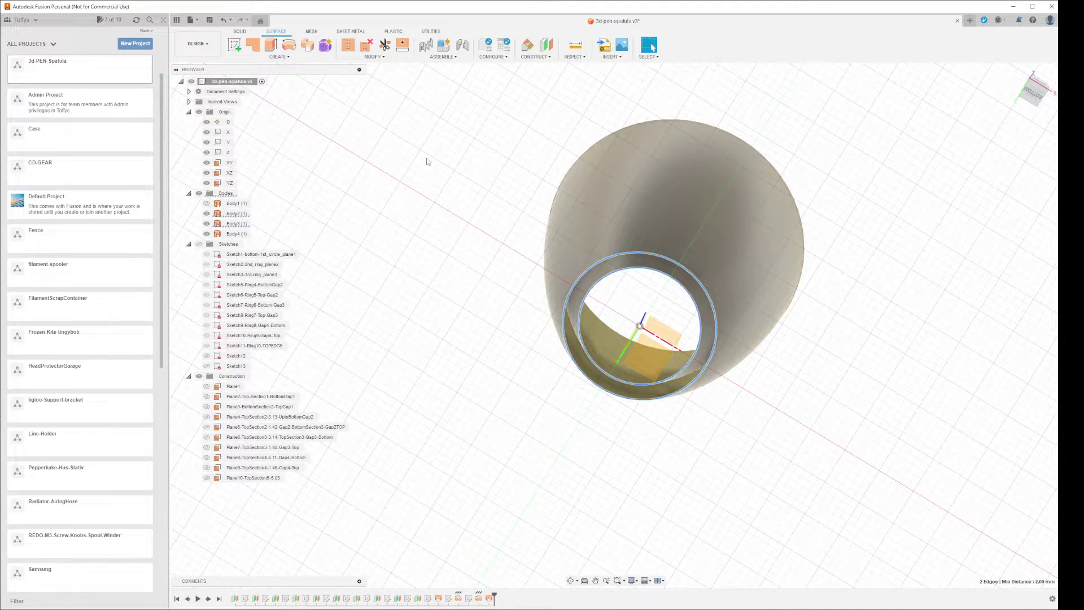
- Loft the two bottom rim edges into a ring (Body5), then orbit back upright
click(281, 57)
click(255, 127)
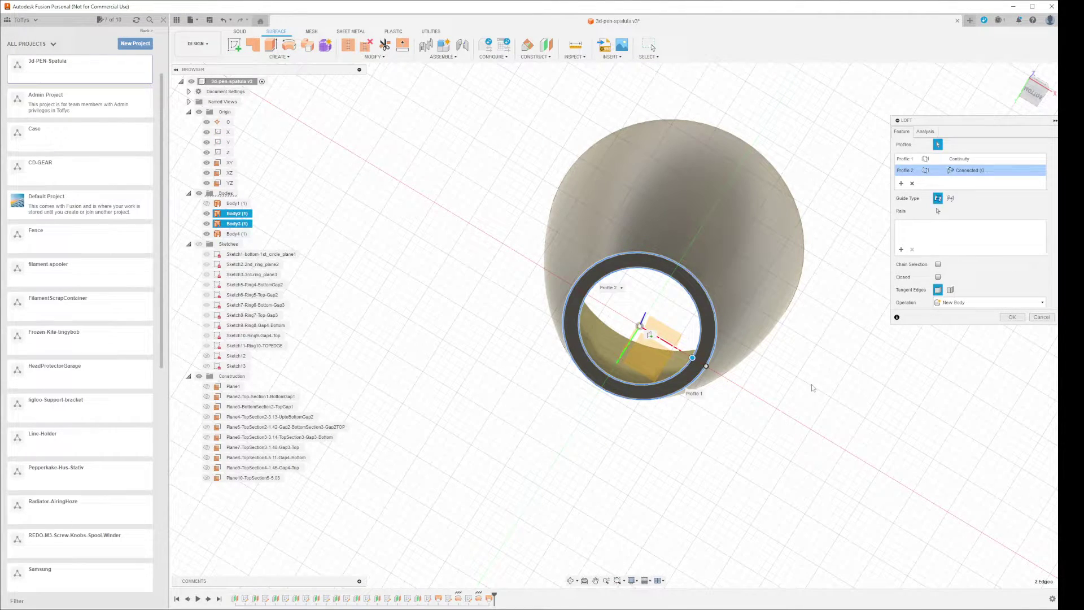
click(1012, 316)
shift+middle_drag(897, 417, 880, 469)
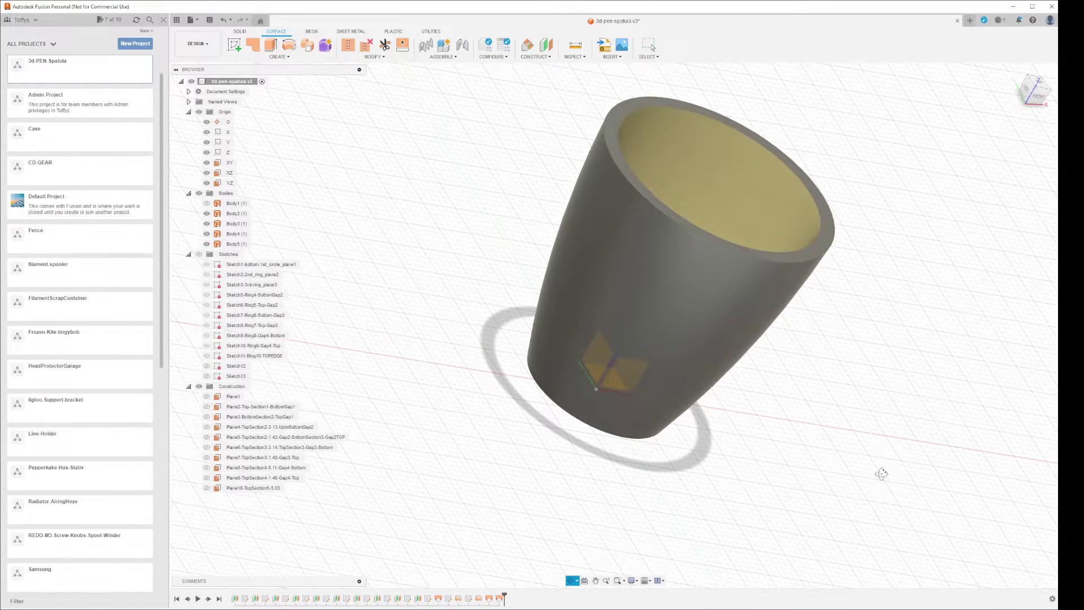
- Try stitching the top rim, cup wall and bottom ring, toggling Body2, then cancel the stitch
click(348, 44)
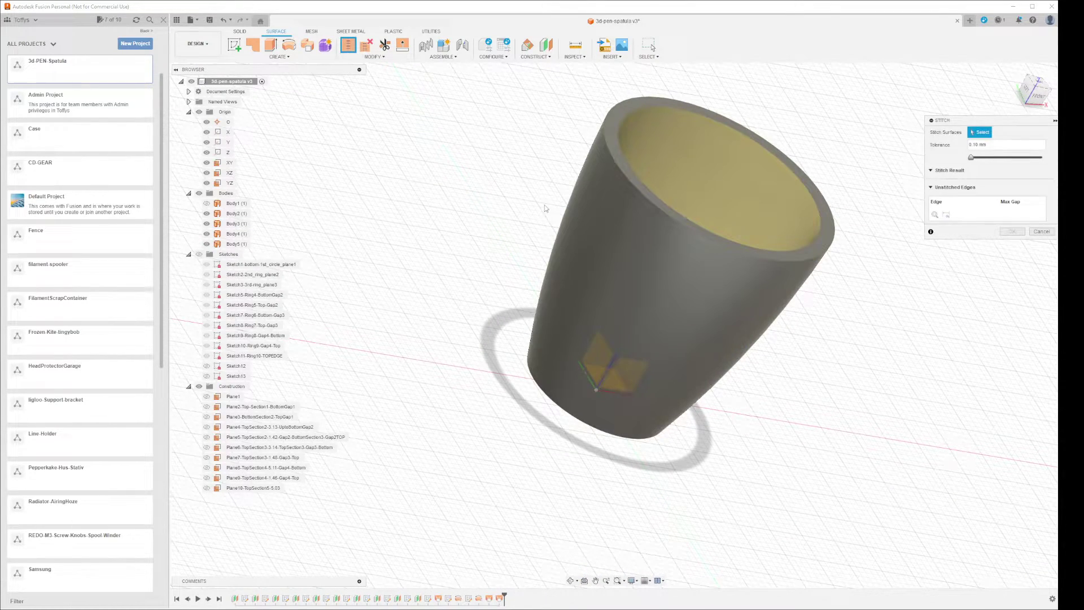
click(719, 248)
click(721, 283)
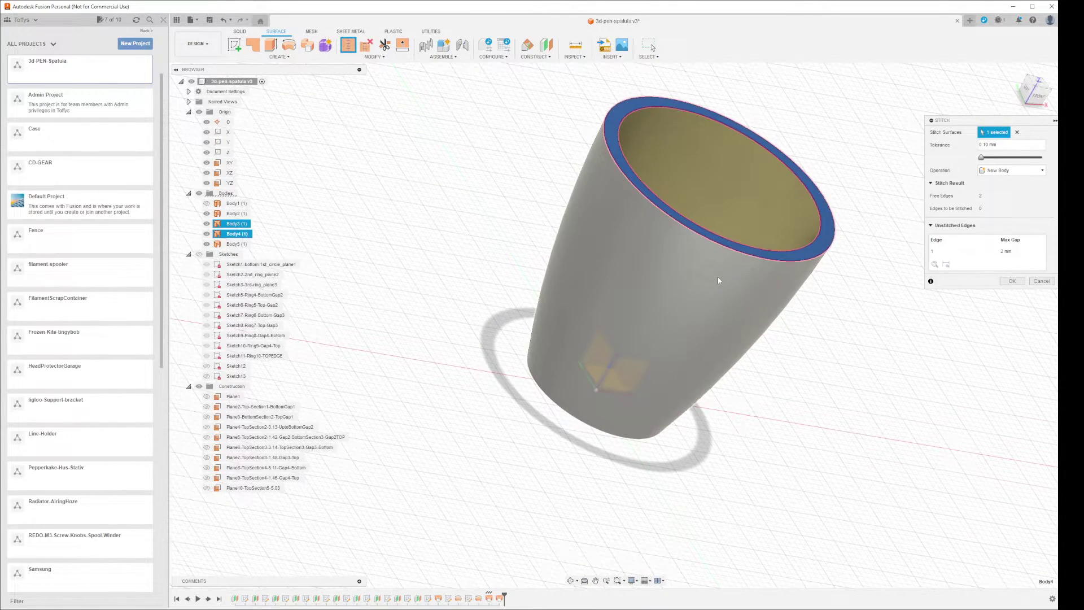
click(583, 424)
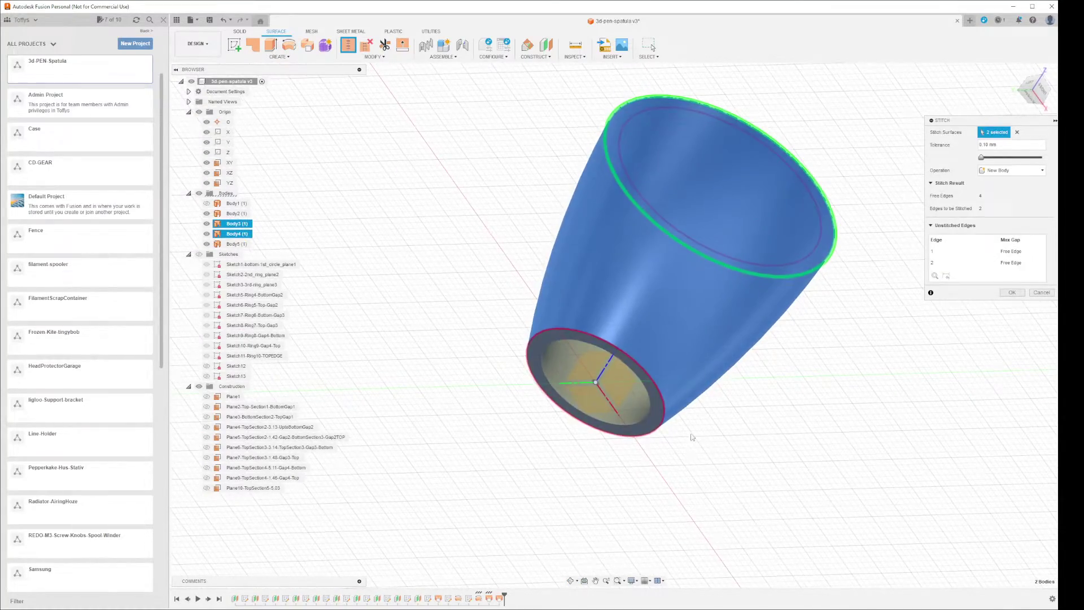
shift+middle_drag(773, 466, 811, 418)
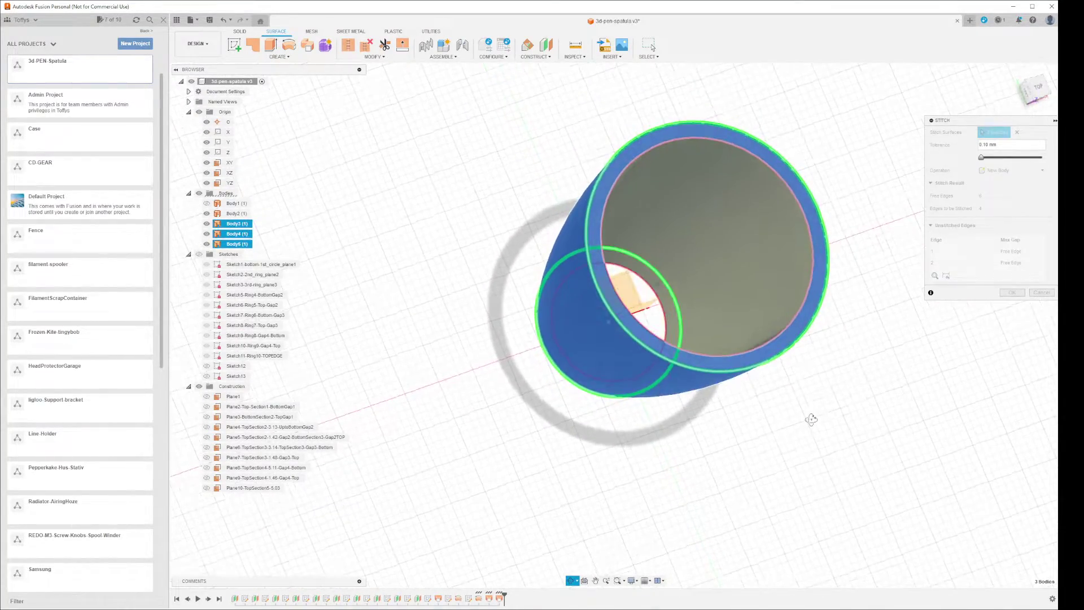
click(787, 333)
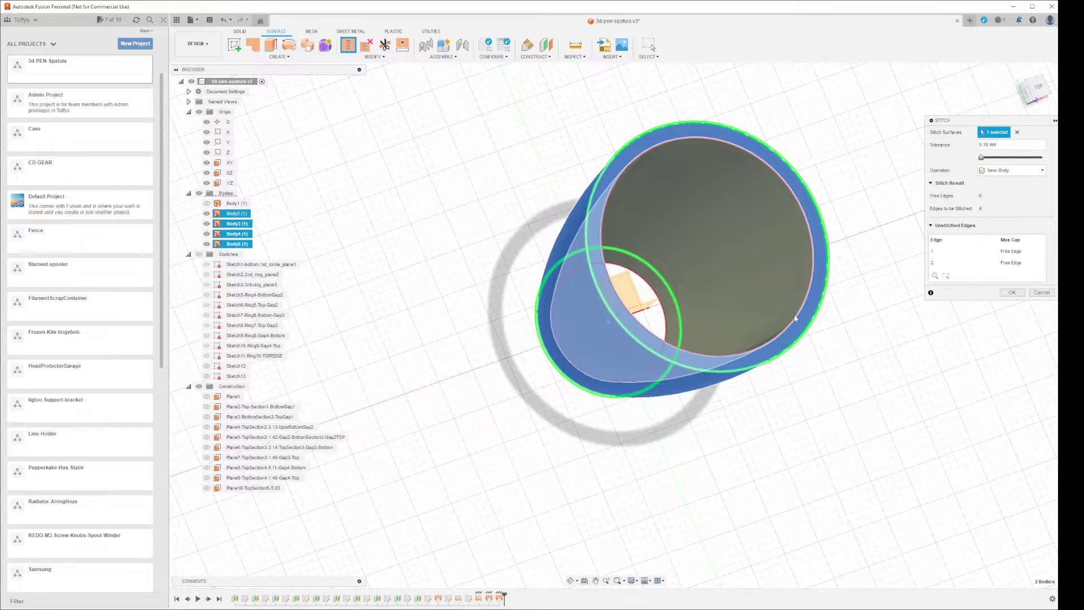
click(794, 318)
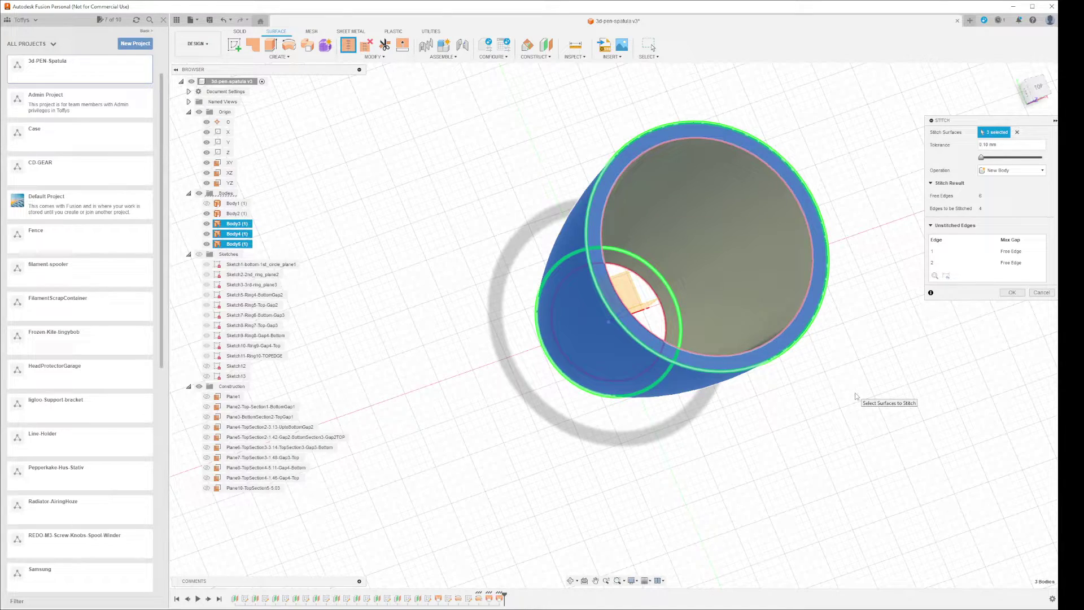
click(1041, 292)
shift+middle_drag(905, 368, 880, 400)
- Select the inner cylinder Body2 in the view and orbit to a low side view
key(Escape)
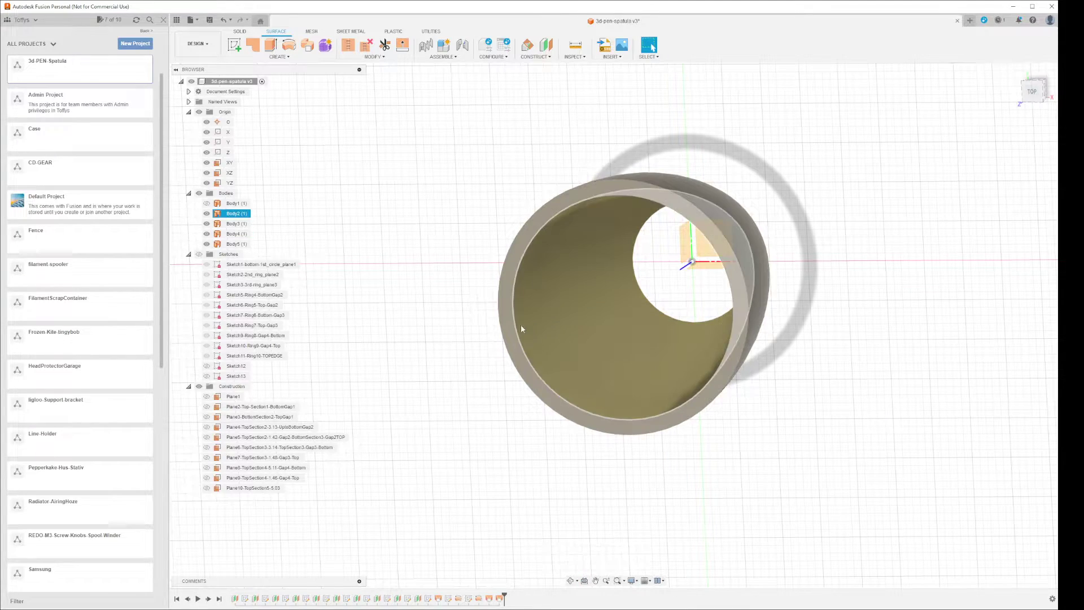
click(520, 261)
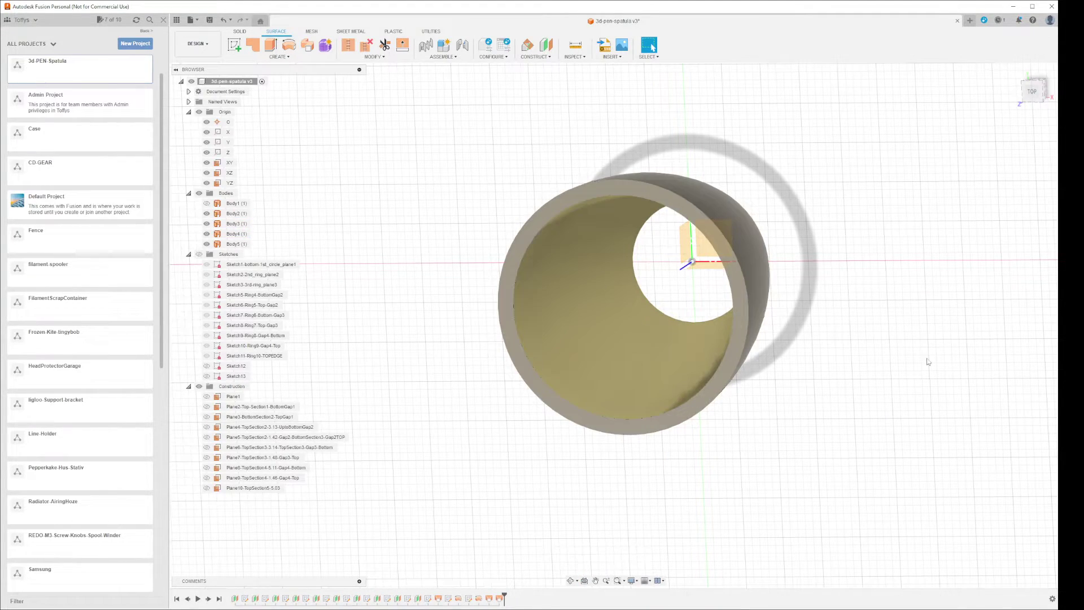
shift+middle_drag(877, 367, 932, 273)
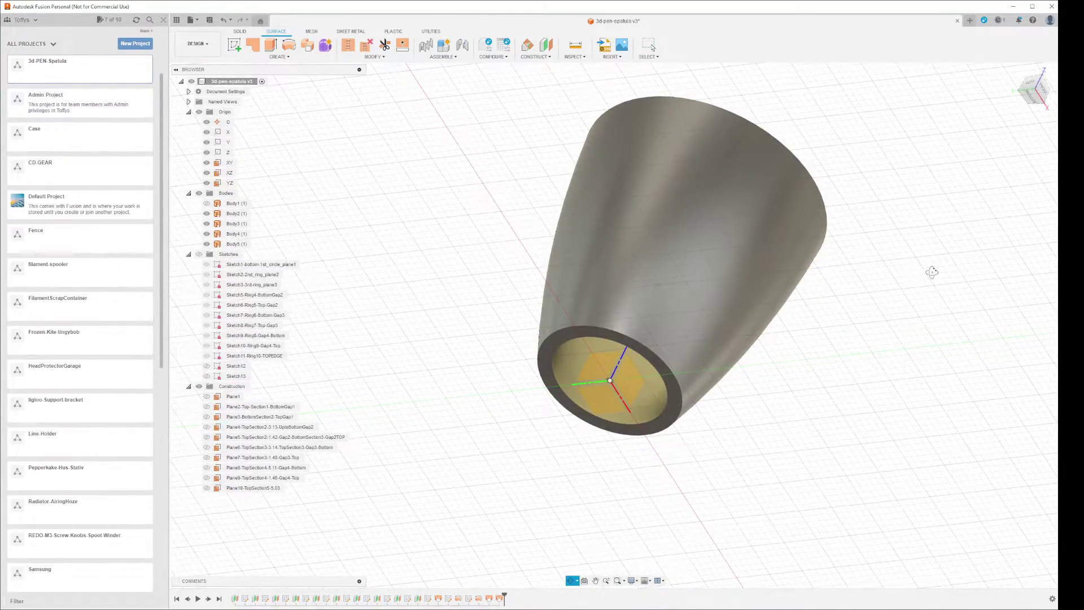
click(684, 409)
scroll(841, 452, down, 3)
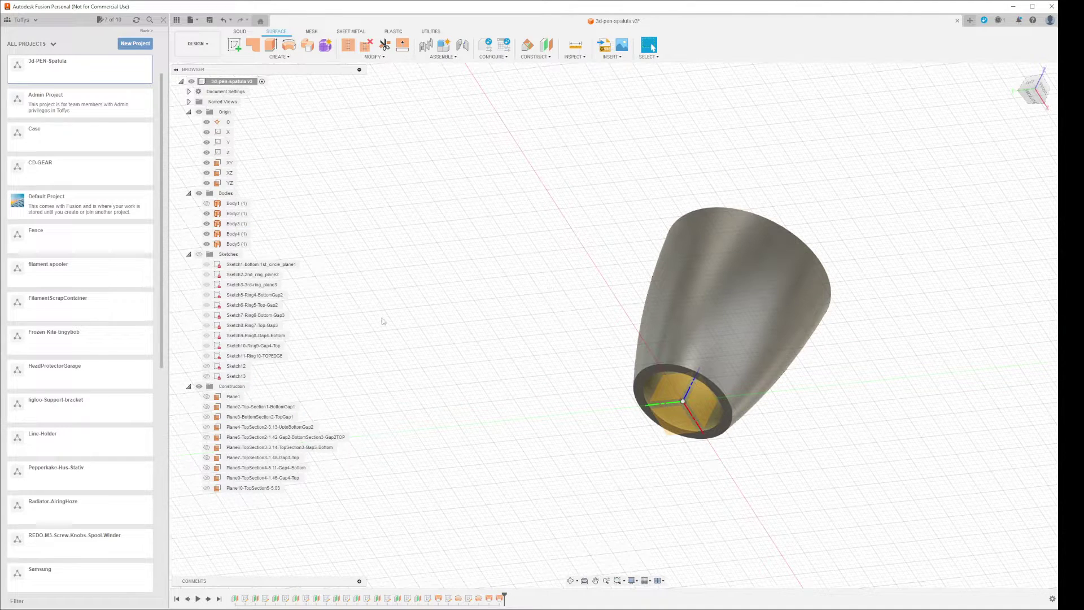
- Select Body2 through Body5 in the browser and start a Stitch with them
click(231, 214)
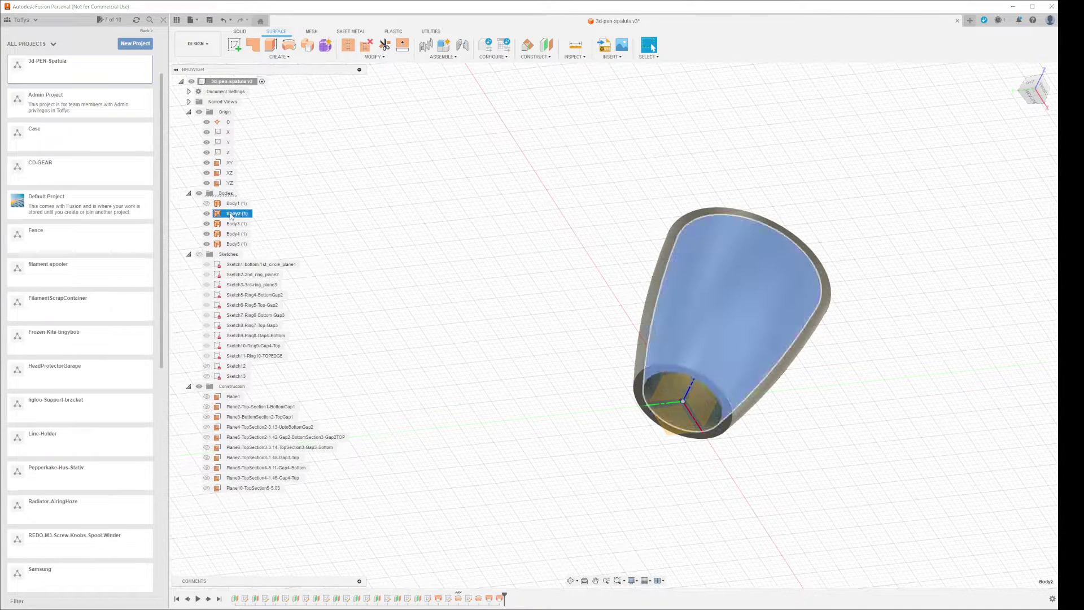
click(243, 204)
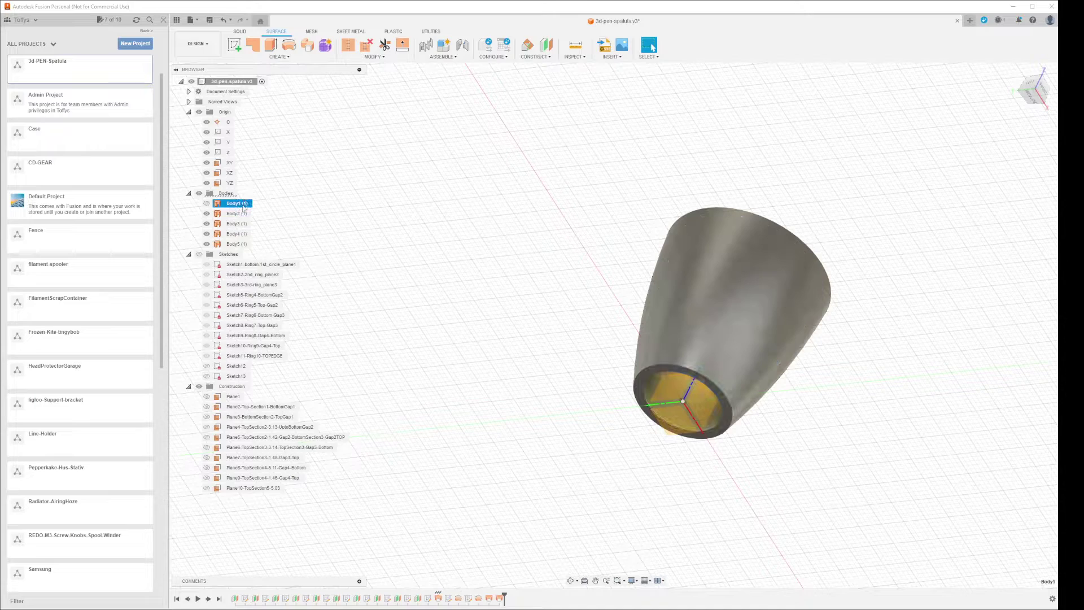
click(233, 213)
ctrl+click(234, 224)
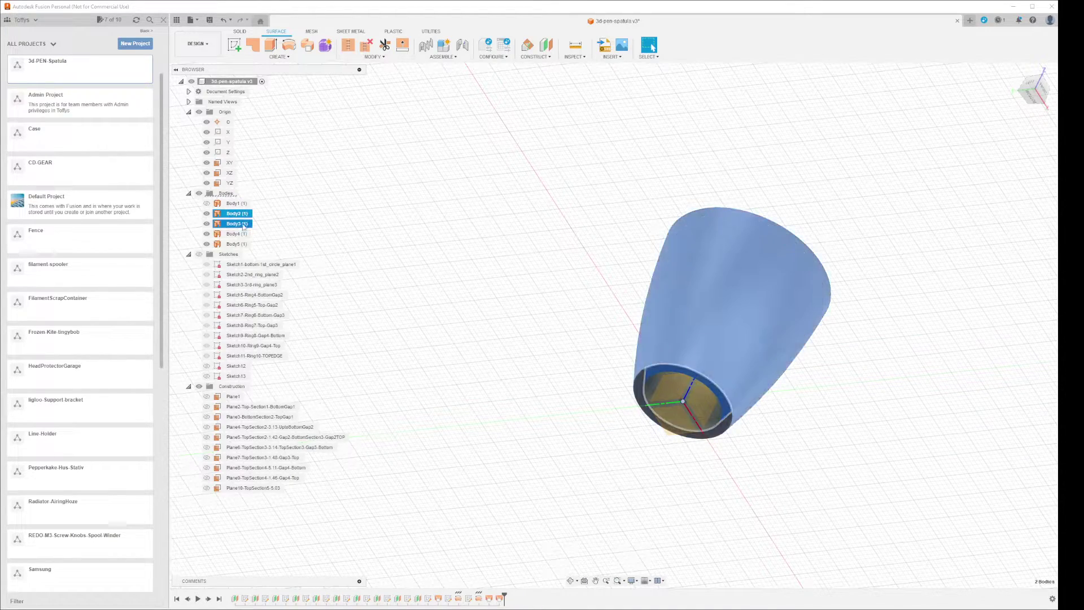
ctrl+click(236, 234)
ctrl+click(237, 244)
shift+middle_drag(481, 288, 467, 365)
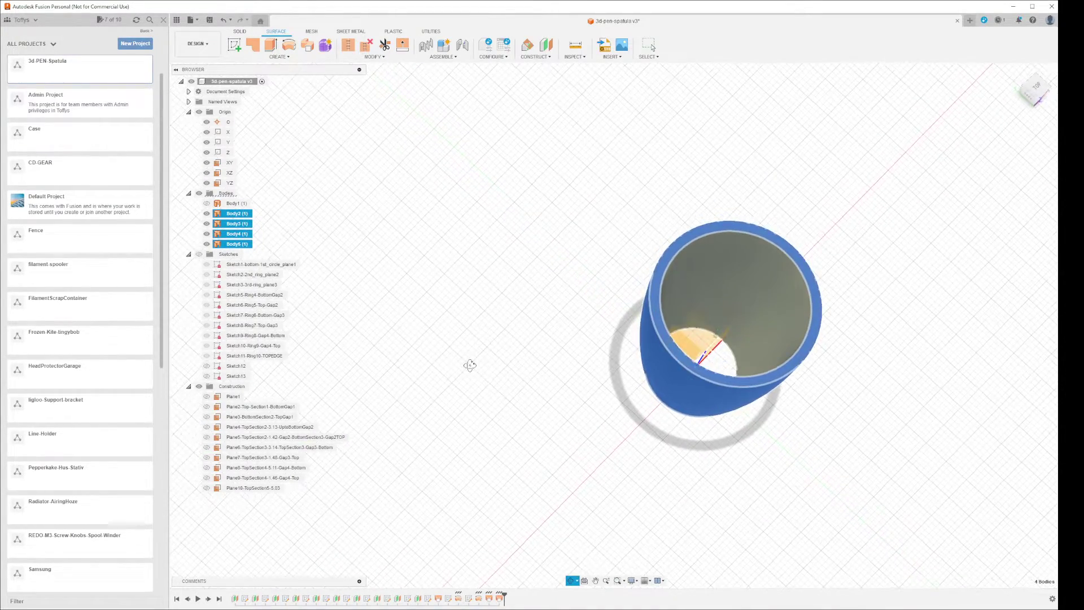
click(348, 46)
shift+middle_drag(603, 417, 576, 404)
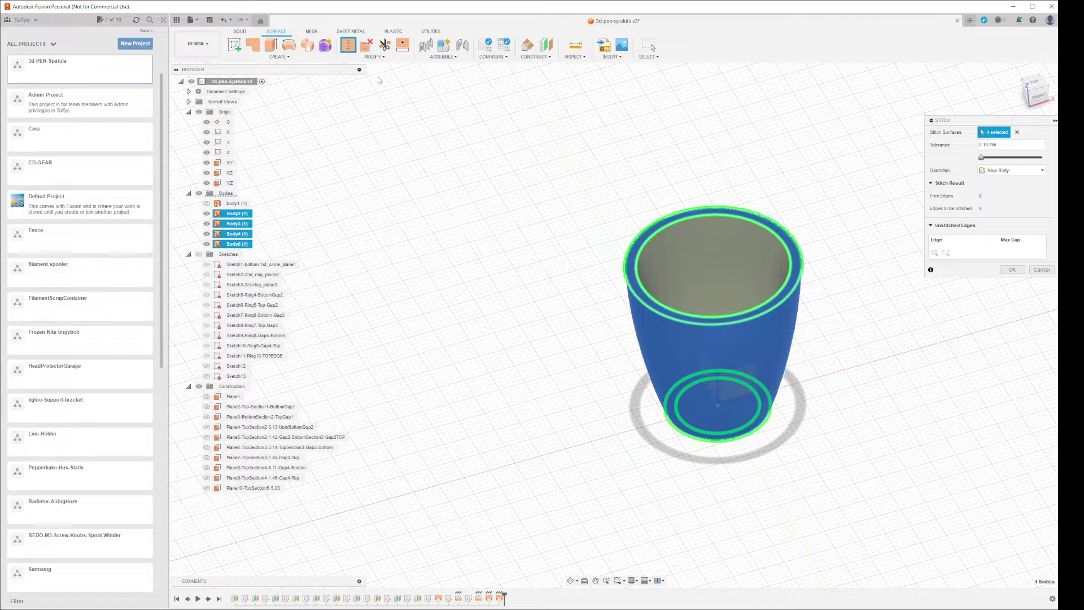
- Apply the 0.10 mm stitch, merging Body2–Body5 into the solid Body6
click(372, 57)
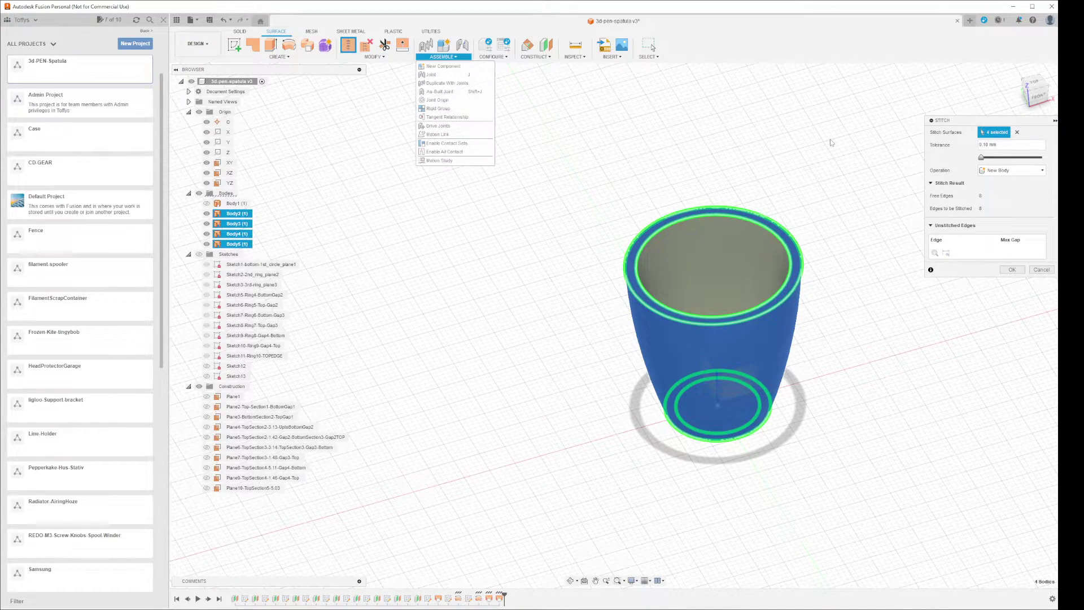
click(1012, 269)
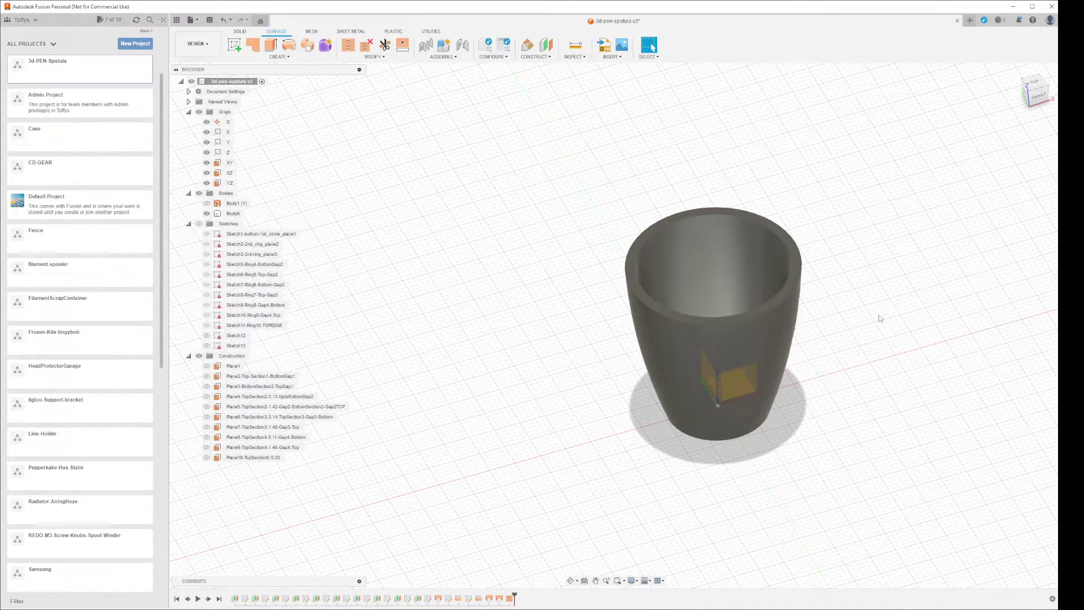
- Undo the stitch to restore the separate surface bodies Body1 to Body5
shift+middle_drag(878, 314, 944, 243)
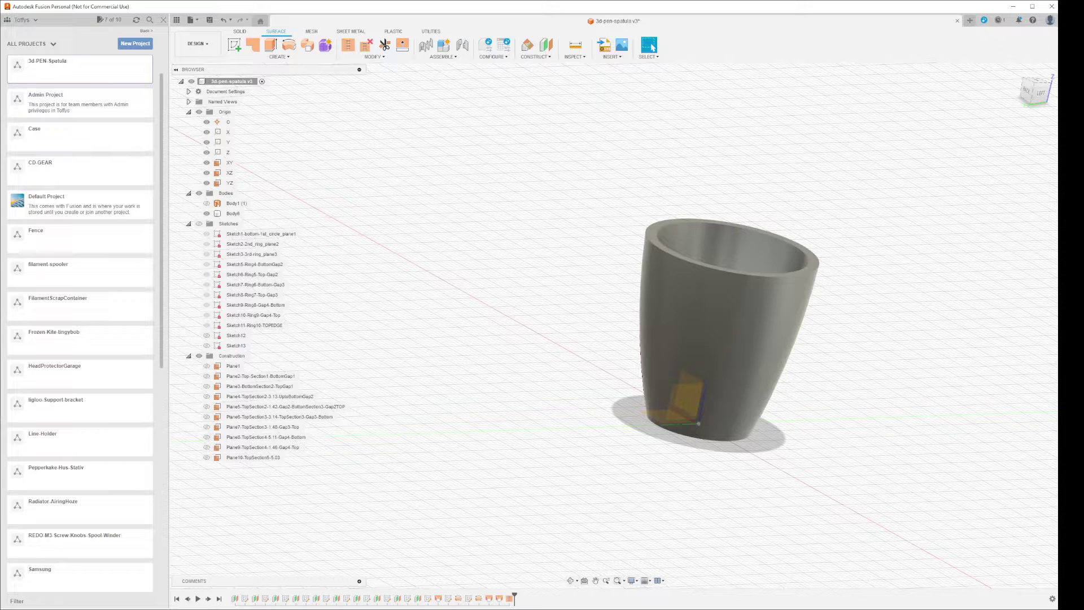
key(ctrl+z)
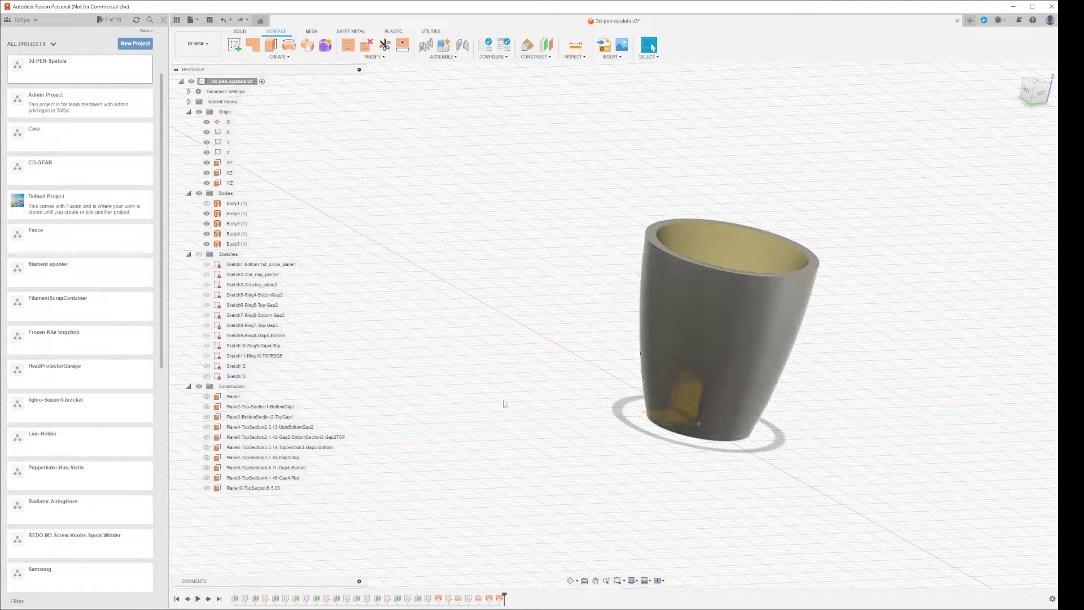
mouse_move(764, 431)
middle_down()
mouse_move(619, 429)
mouse_move(552, 402)
middle_up()
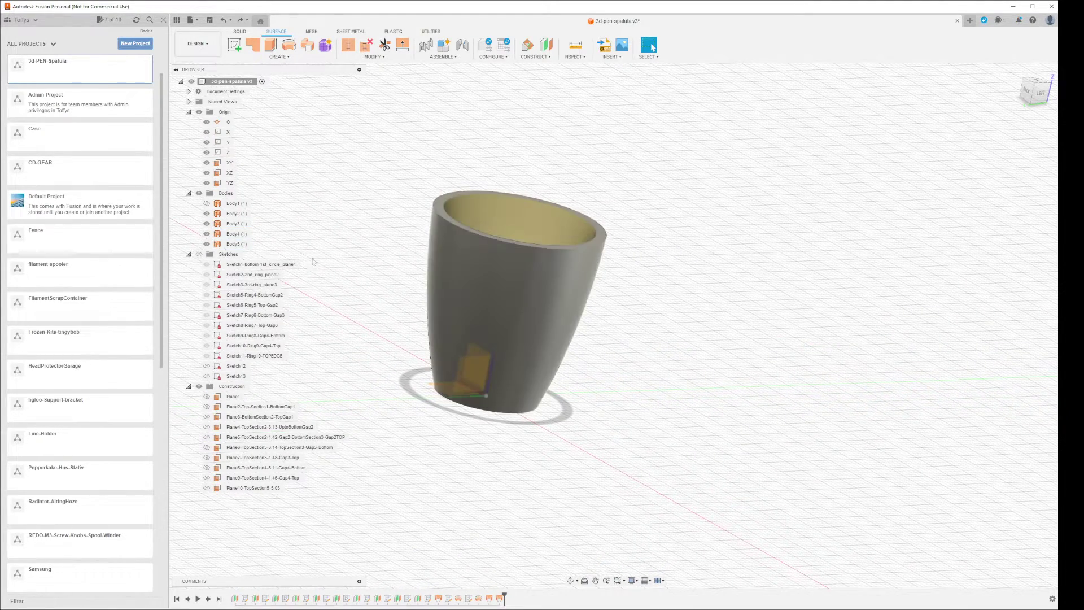
- Select Body2 through Body5 in the browser and pan the cup into view
click(234, 213)
ctrl+click(234, 224)
ctrl+click(234, 234)
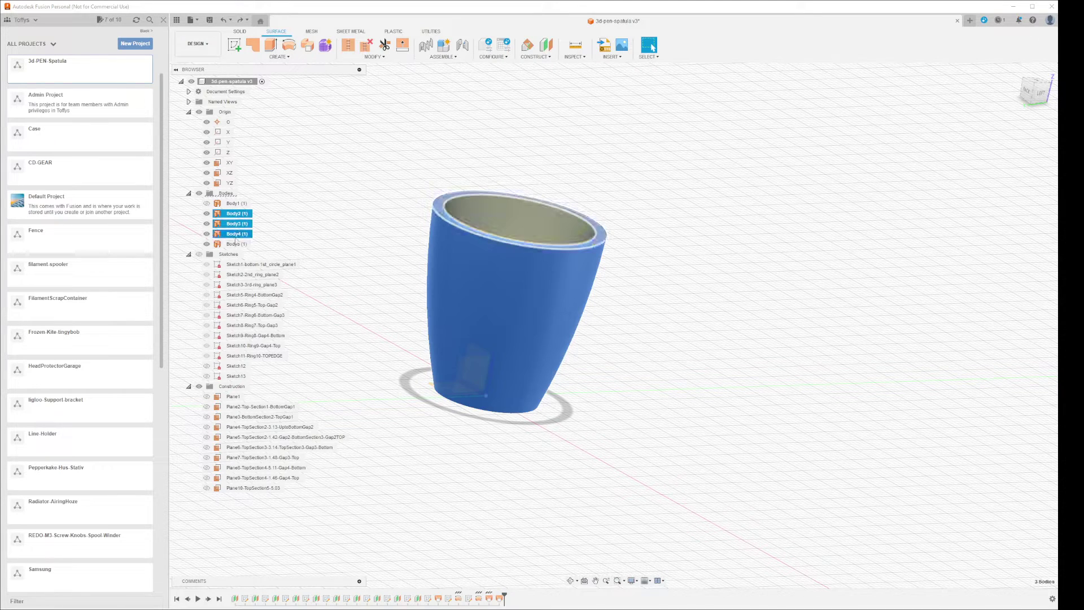
ctrl+click(234, 244)
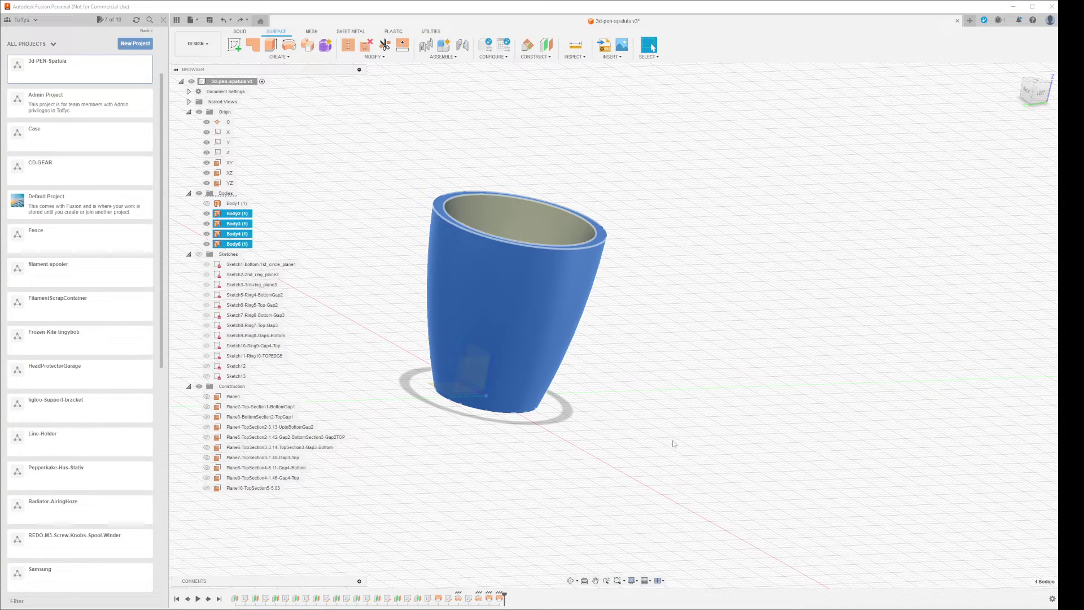
middle_drag(648, 400, 748, 449)
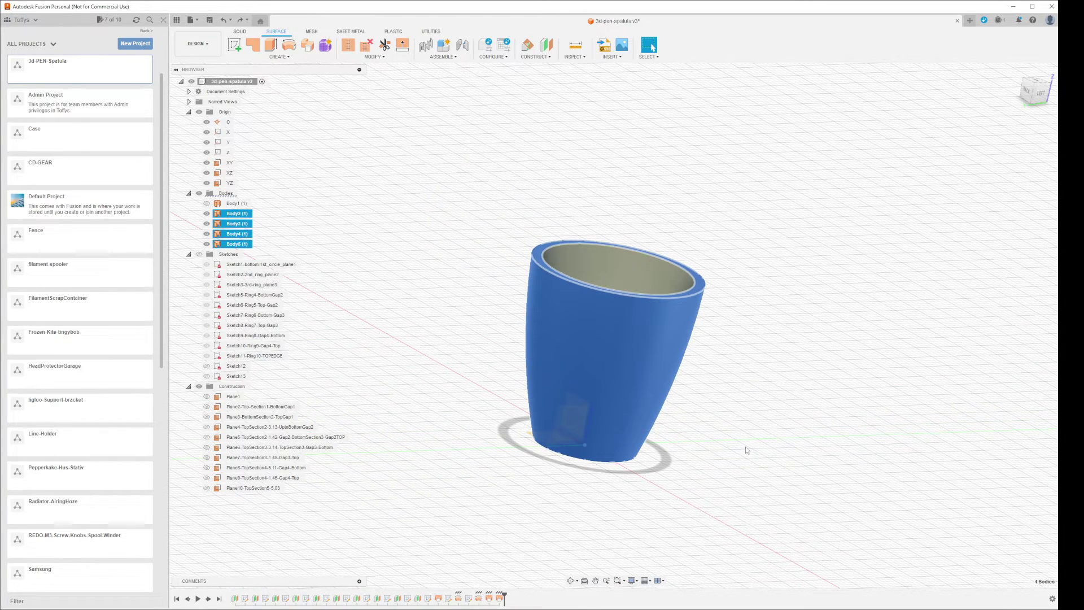